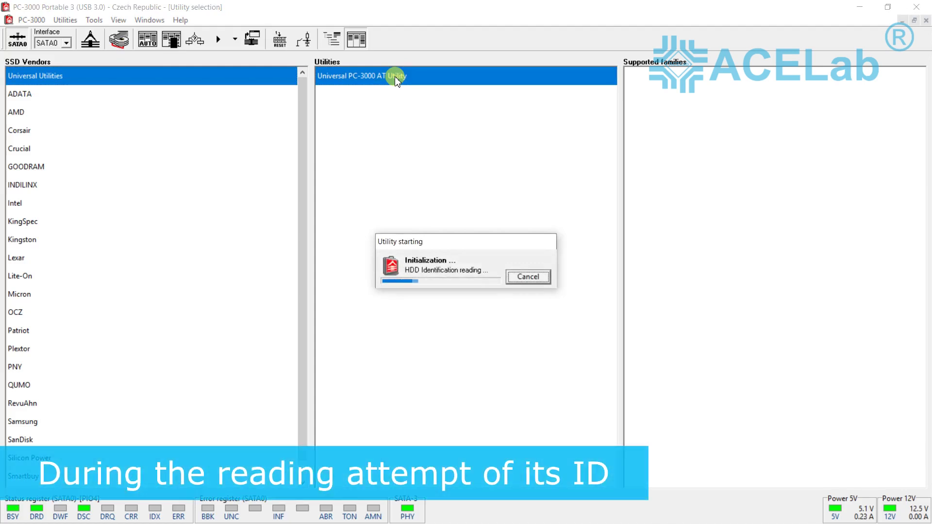
# Abort launching the Universal PC-3000 AT Utility and run the SanDisk Marvell utility, accepting that the drive ID is unread.
pyautogui.click(523, 282)
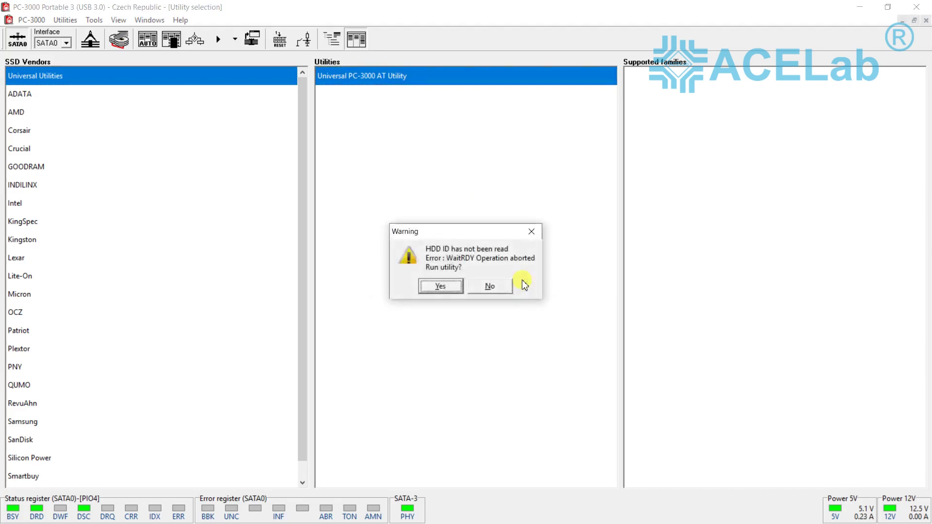
pyautogui.click(474, 287)
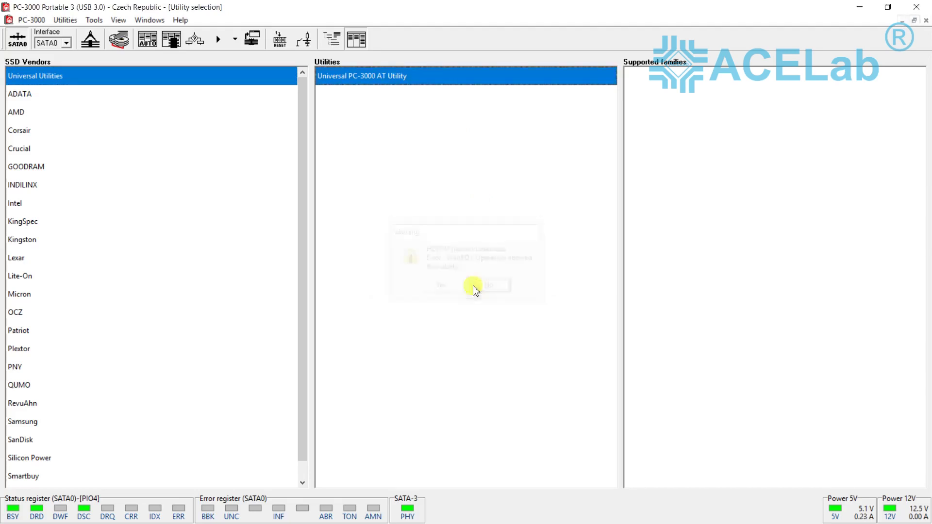
pyautogui.click(57, 439)
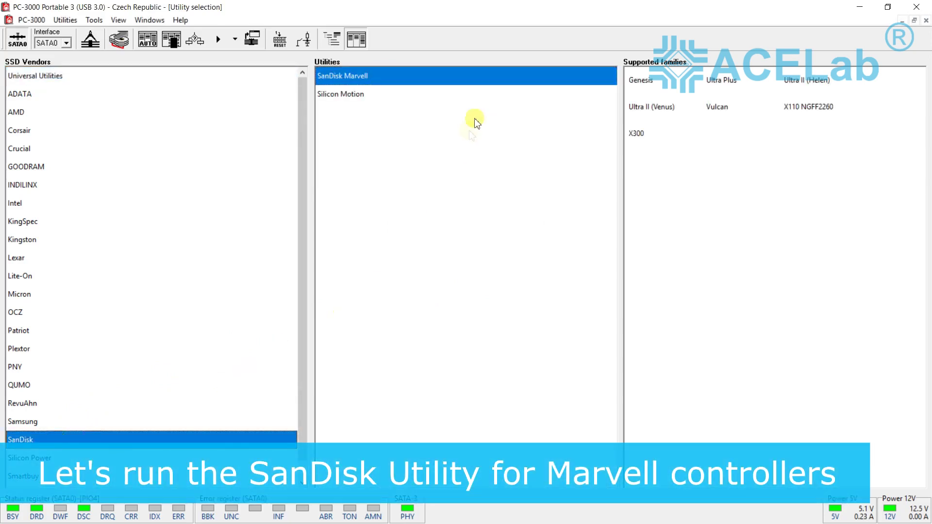
pyautogui.doubleClick(484, 83)
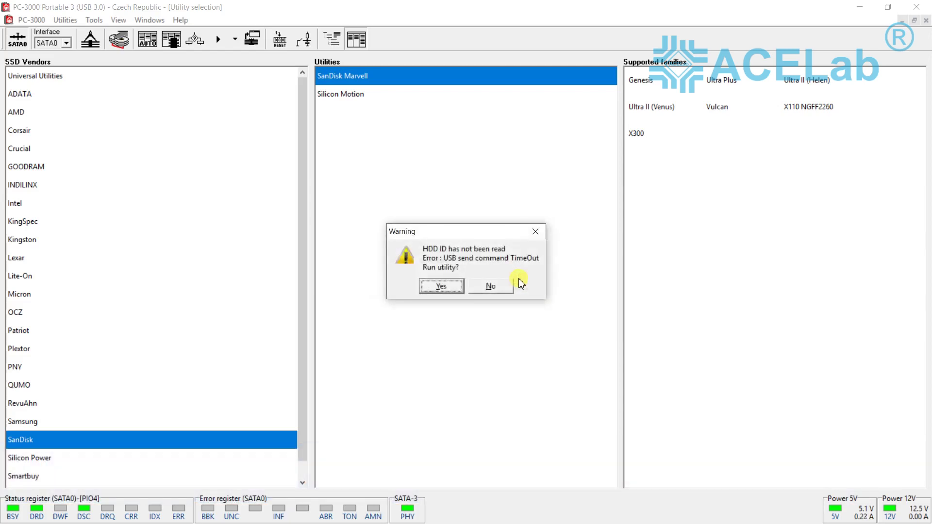
pyautogui.click(449, 286)
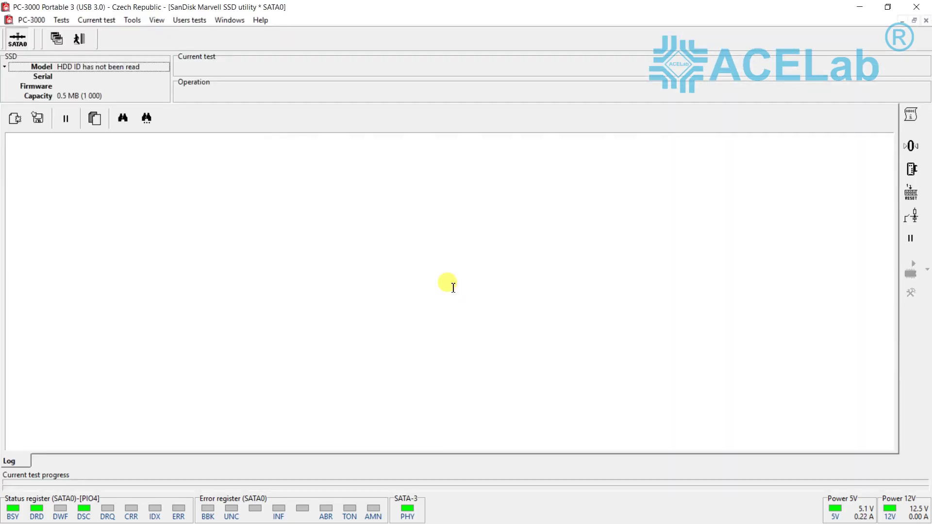
# Start the utility for the Ultra II series, Venus family, model SDSSDHII960G, in Normal (Terminal) mode after displaying the COM port settings.
pyautogui.click(372, 180)
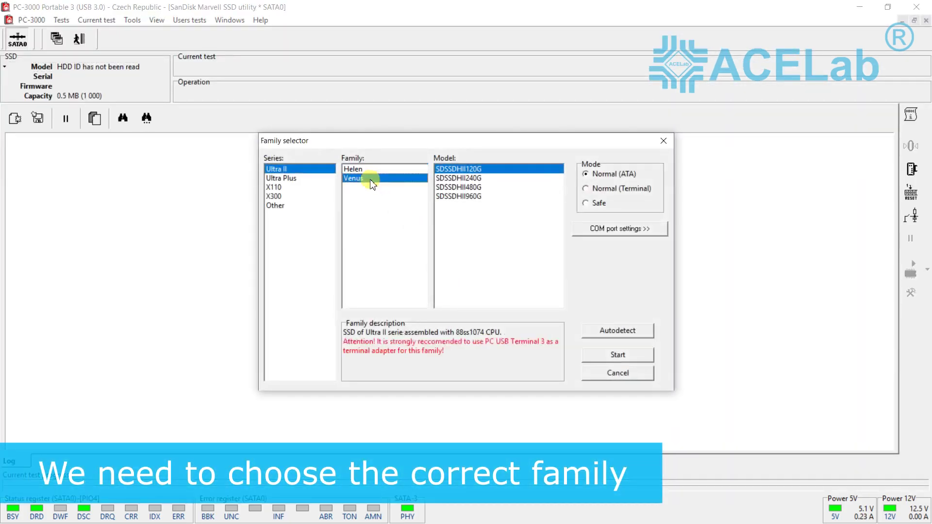
pyautogui.click(469, 197)
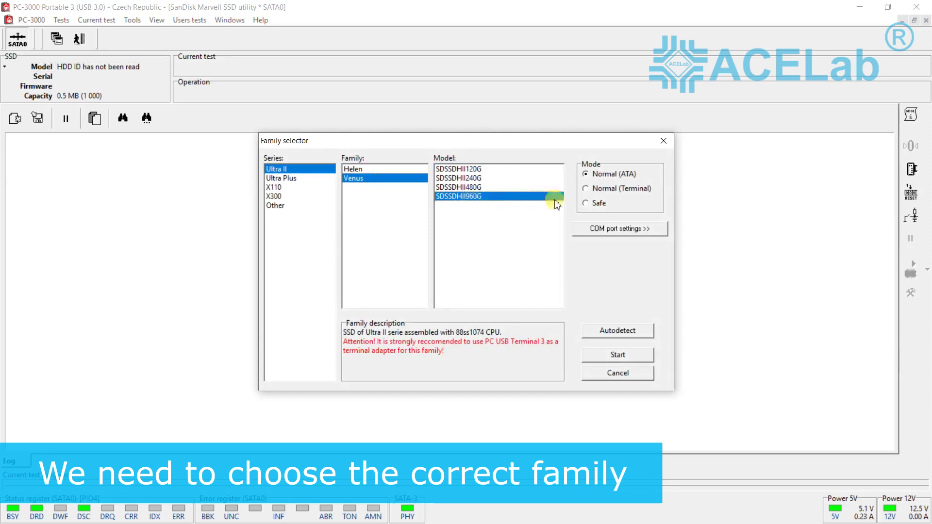
pyautogui.moveTo(623, 147); pyautogui.dragTo(425, 156)
pyautogui.click(423, 239)
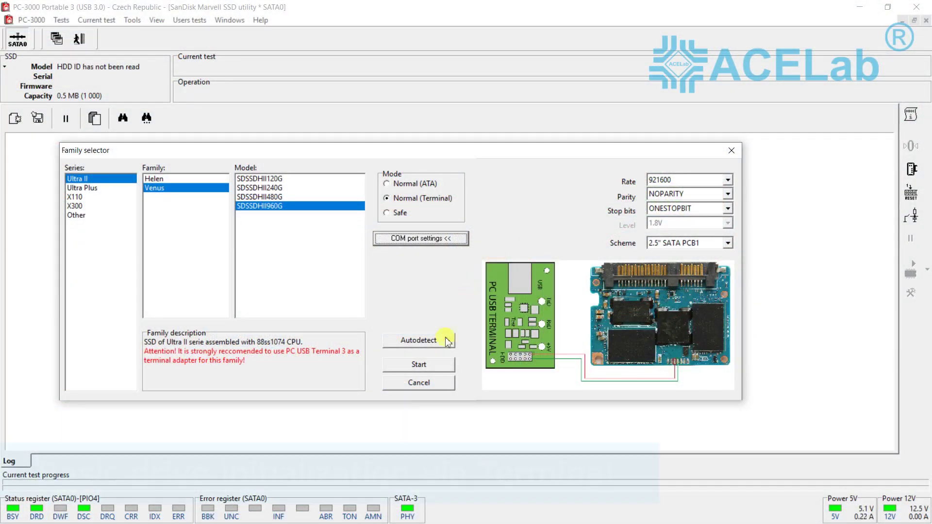
pyautogui.click(427, 366)
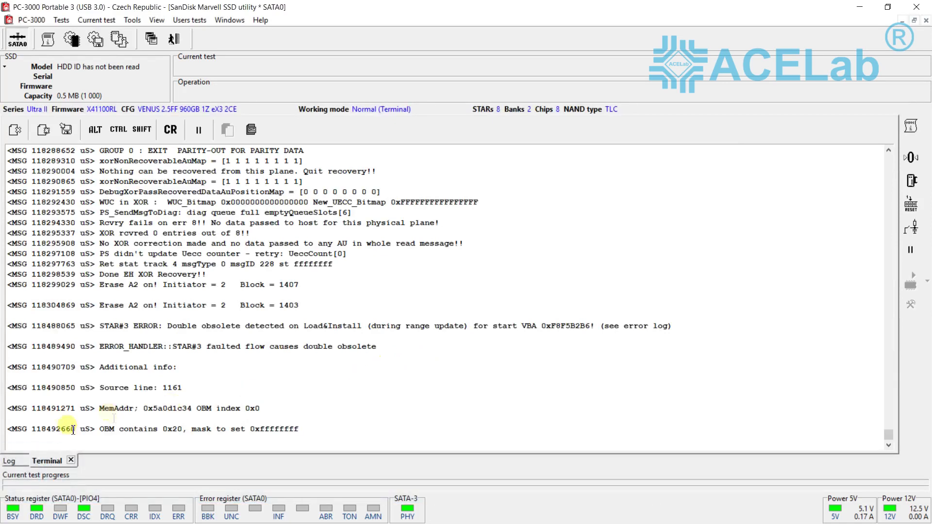
# Check the log for the NAND chip IDs and the total chip capacity.
pyautogui.click(16, 465)
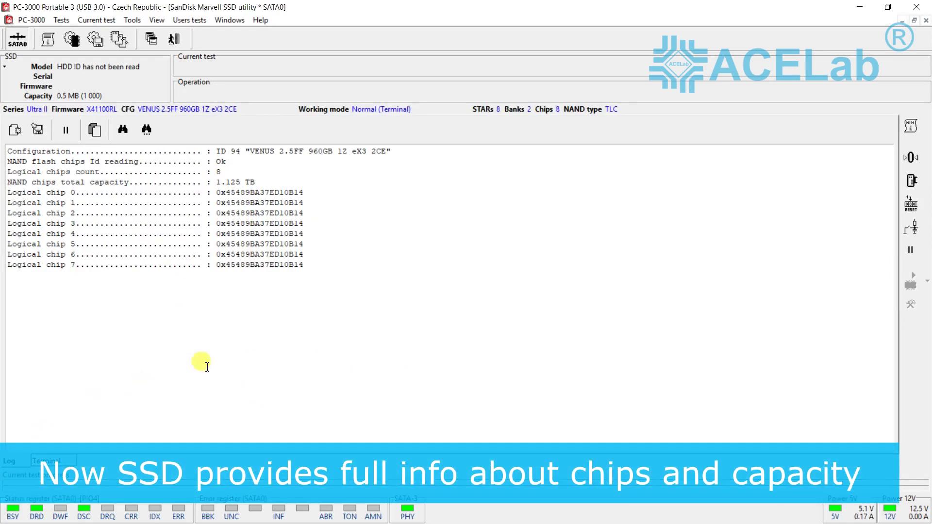
pyautogui.moveTo(248, 184); pyautogui.dragTo(219, 184)
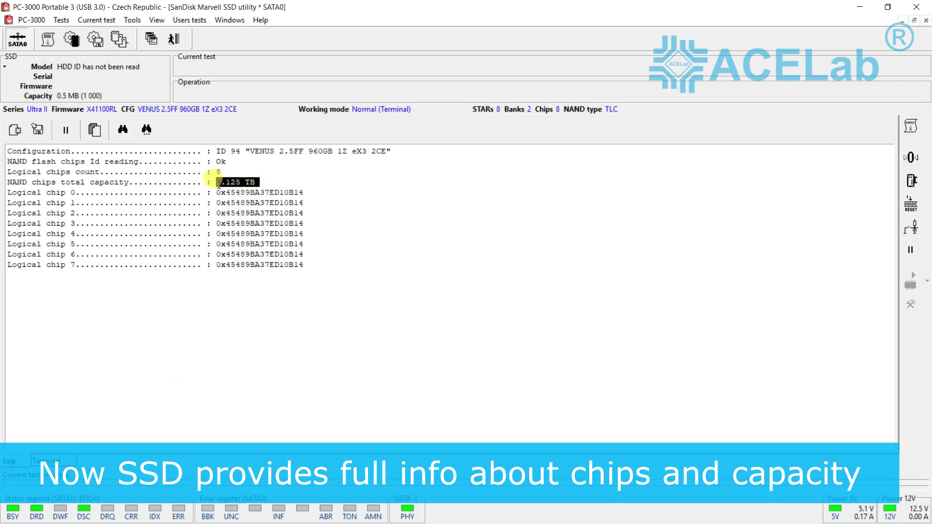
pyautogui.click(345, 267)
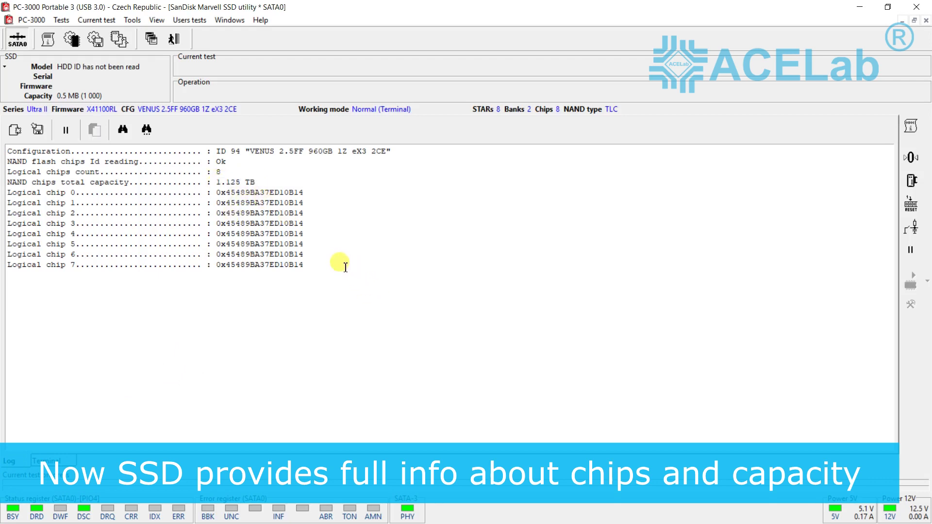
# Launch the Extended mode wizard with the Terminal uploading interface and the Venus 2.5" PCB2 (Ultra II, X400, WD Blue) model.
pyautogui.click(132, 20)
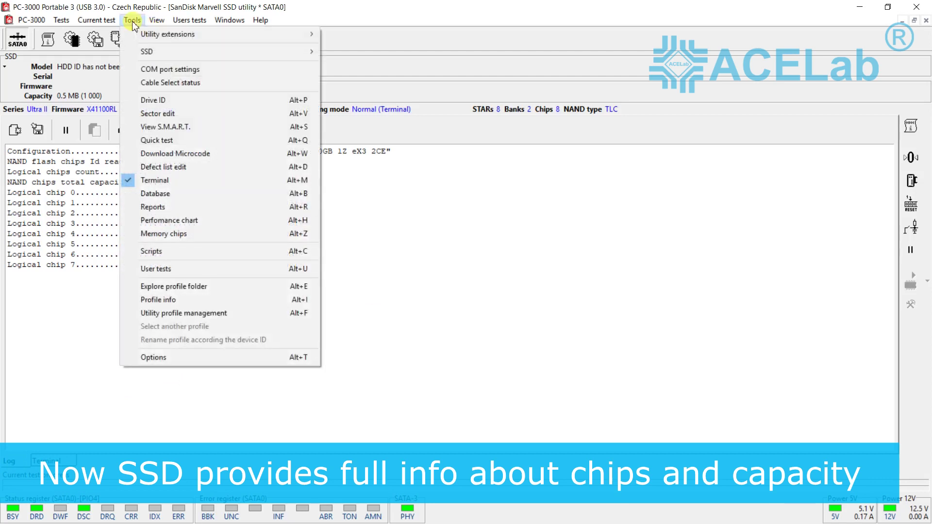
pyautogui.moveTo(153, 37)
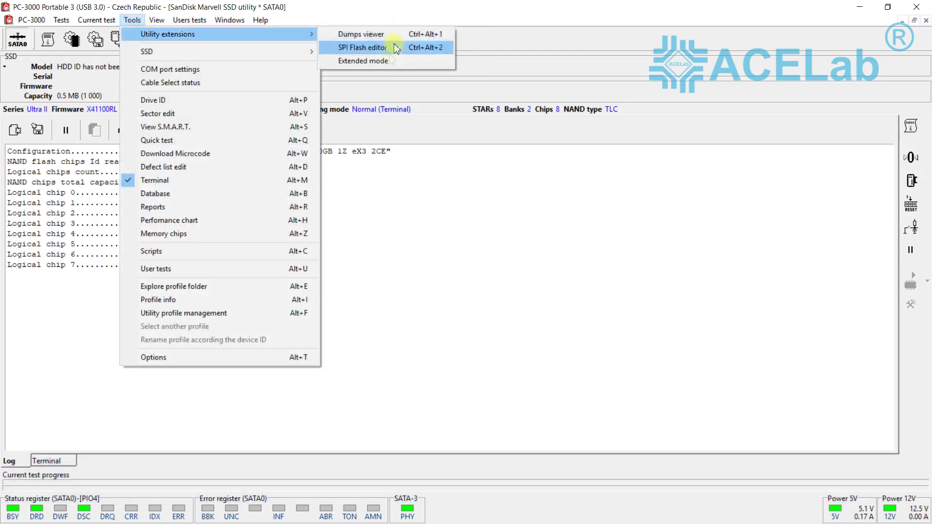
pyautogui.click(386, 62)
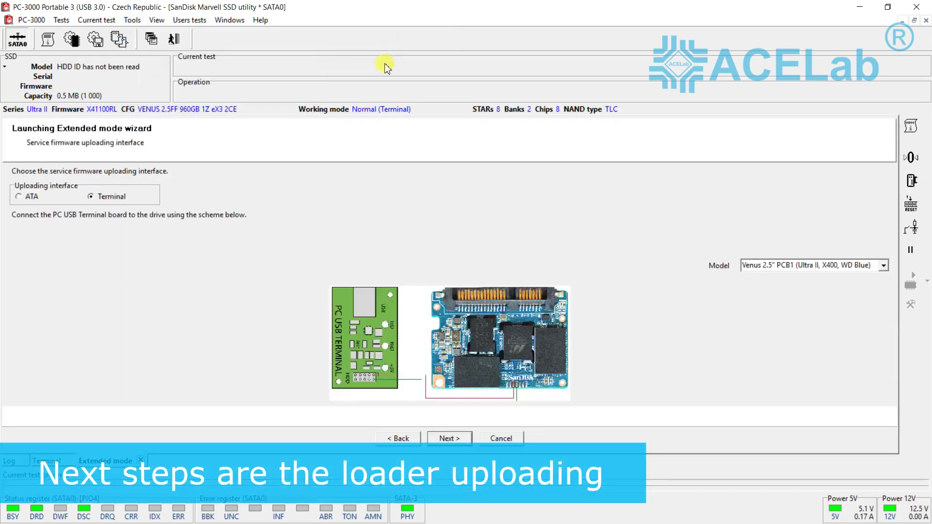
pyautogui.click(883, 266)
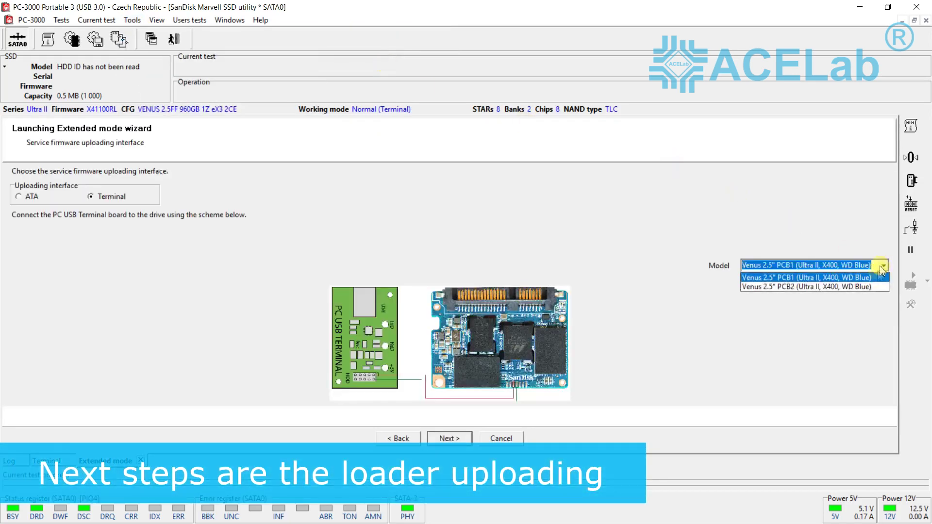
pyautogui.click(873, 288)
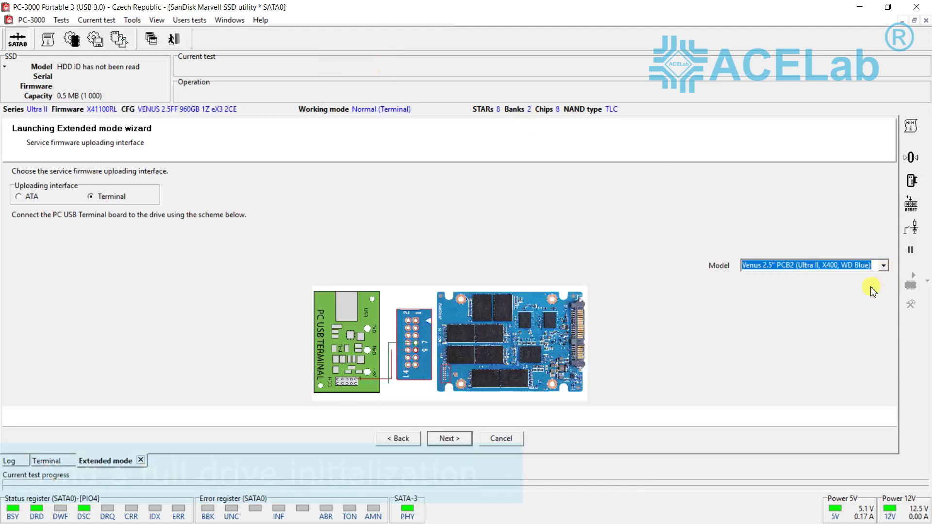
pyautogui.click(447, 438)
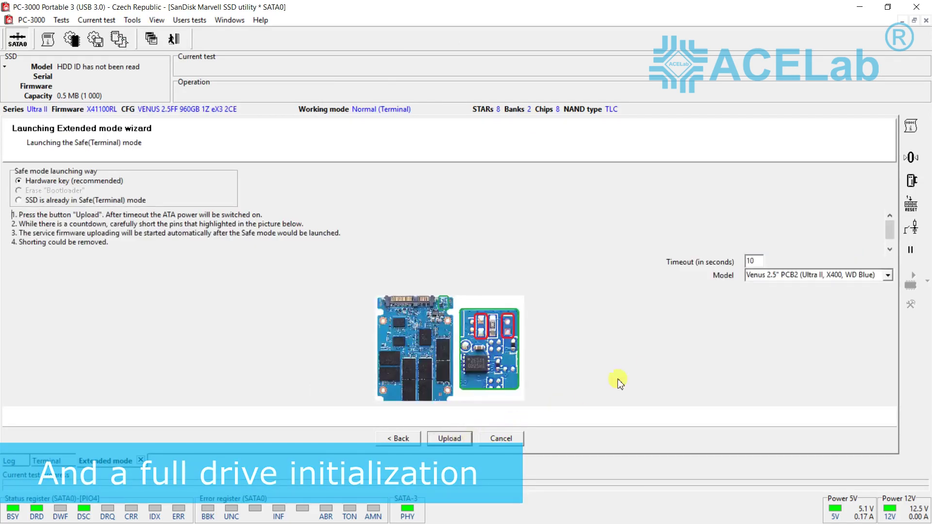
# View the pin-shorting scheme of the Venus 2.5" PCB1 model and switch back to the PCB2 scheme.
pyautogui.click(888, 276)
pyautogui.click(877, 291)
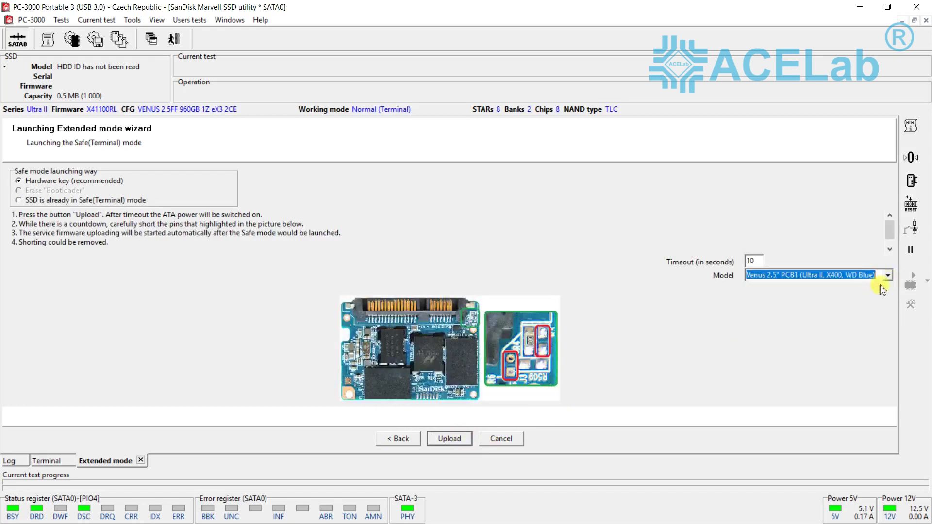
pyautogui.click(888, 276)
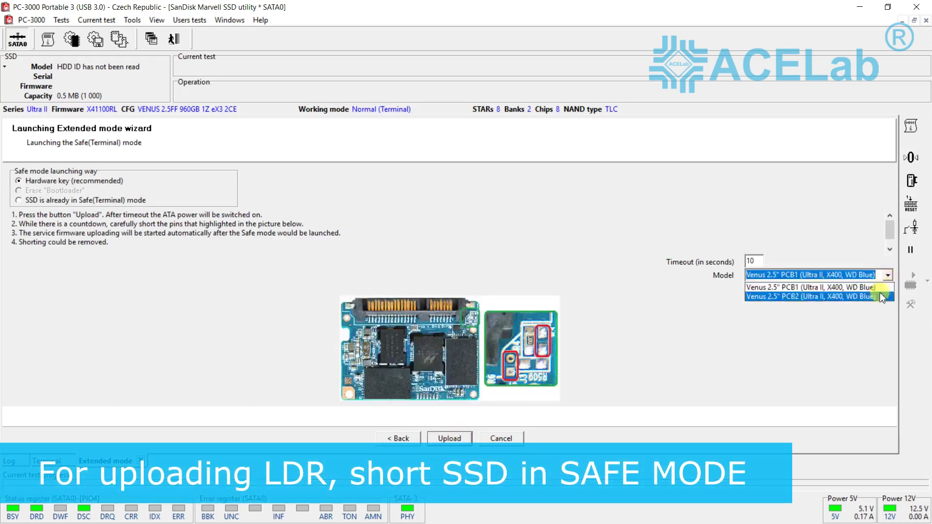
pyautogui.click(881, 297)
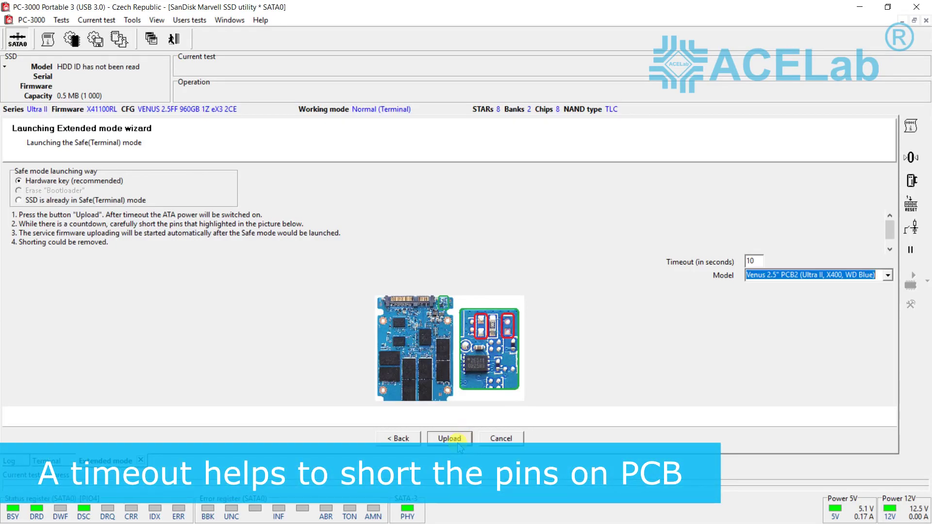
# Upload the service firmware using the hardware key Safe mode launch, repeating the upload if needed, and open the log.
pyautogui.click(450, 438)
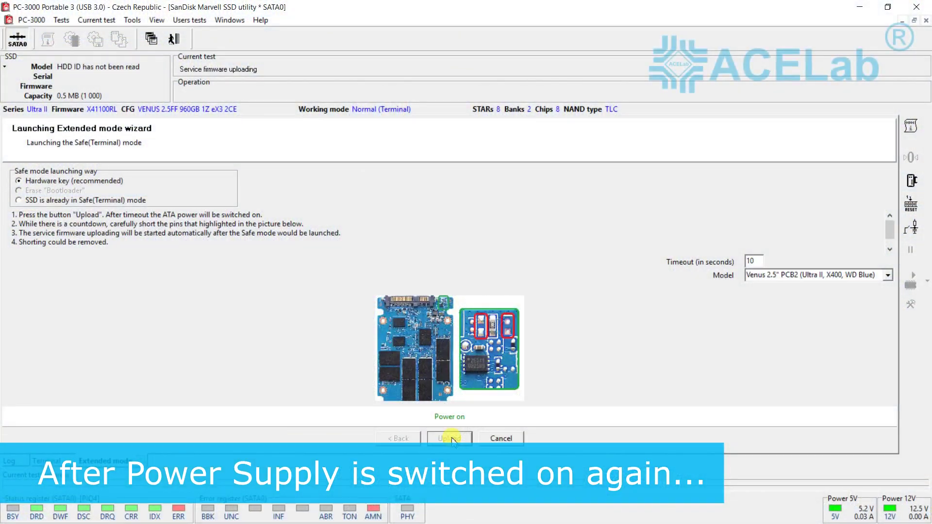
pyautogui.click(450, 439)
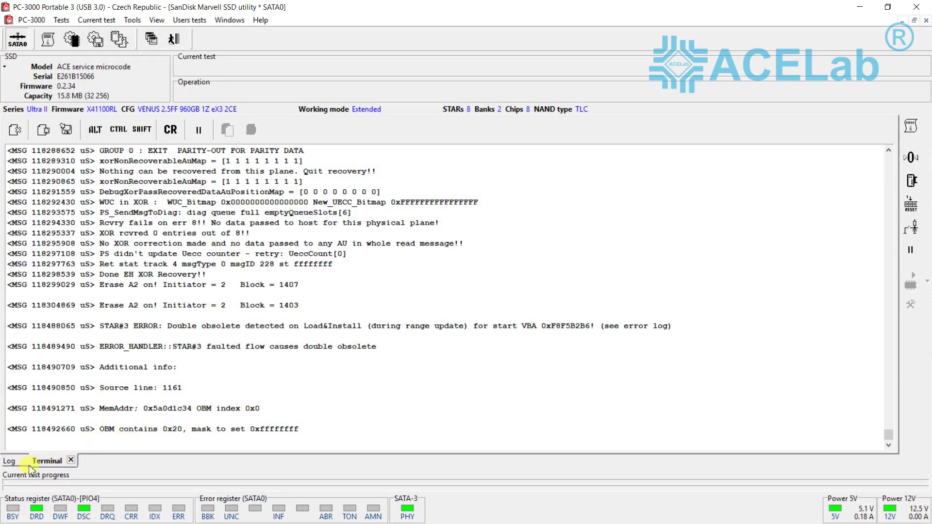
pyautogui.click(10, 461)
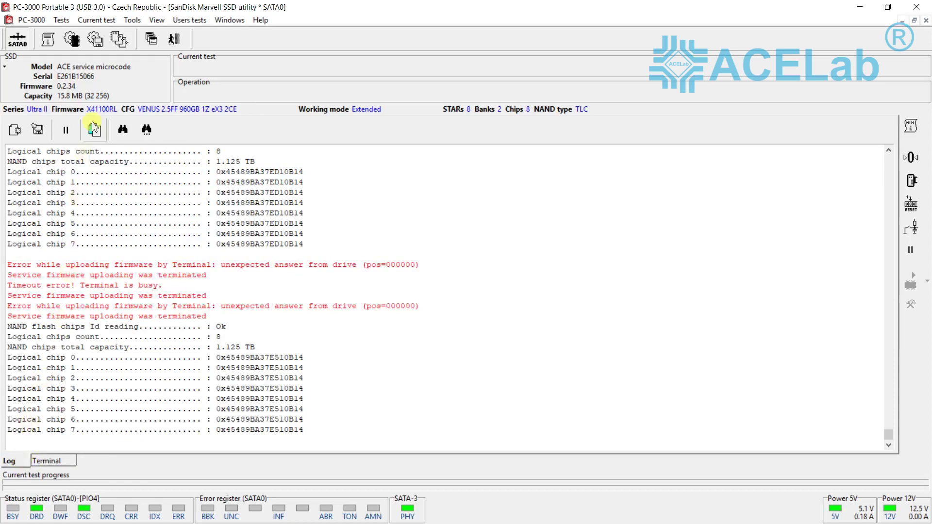
# Build the translator with the preselected ACE service microcode profile, loading the translator modules list from the SSD and keeping the selected L2P tables.
pyautogui.click(62, 20)
pyautogui.moveTo(82, 51)
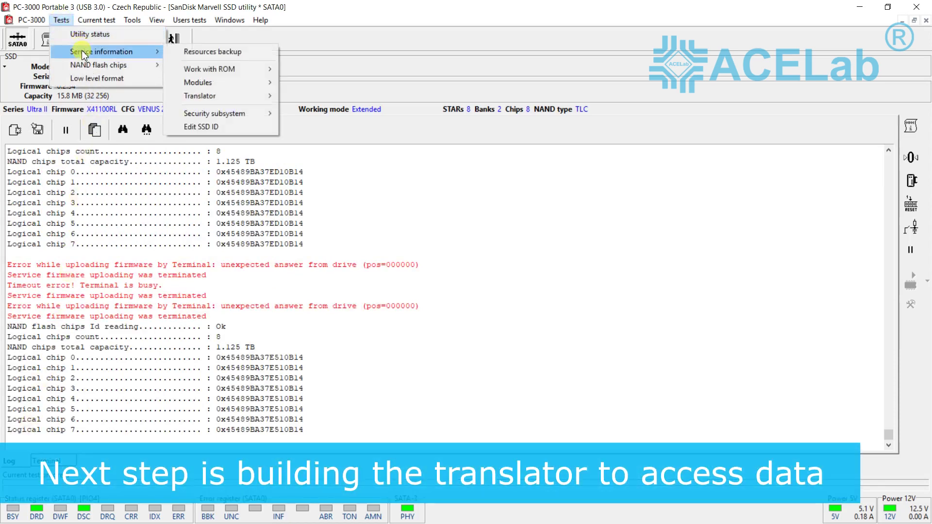
pyautogui.moveTo(240, 95)
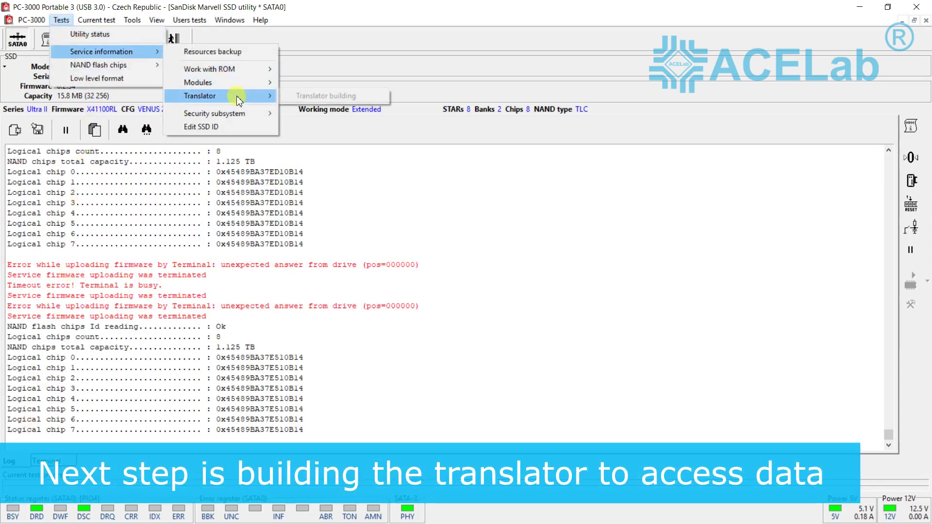
pyautogui.click(364, 98)
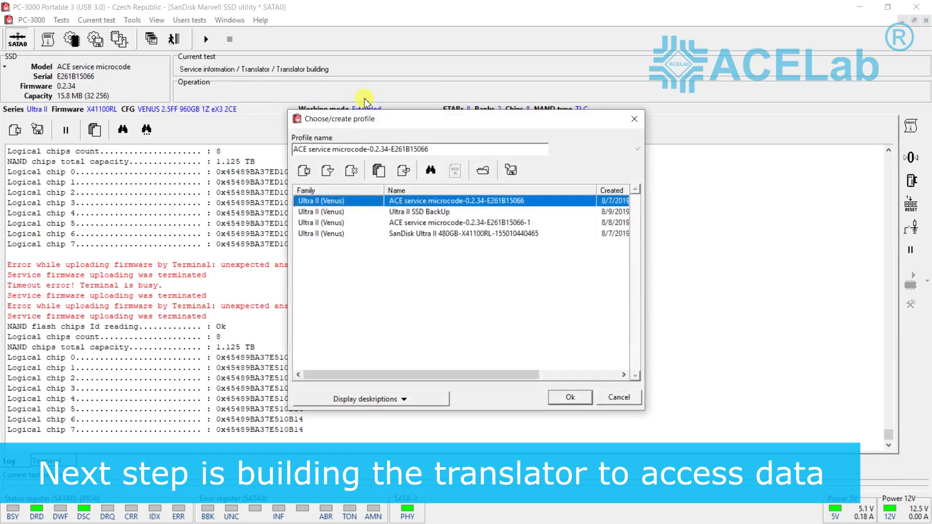
pyautogui.click(567, 398)
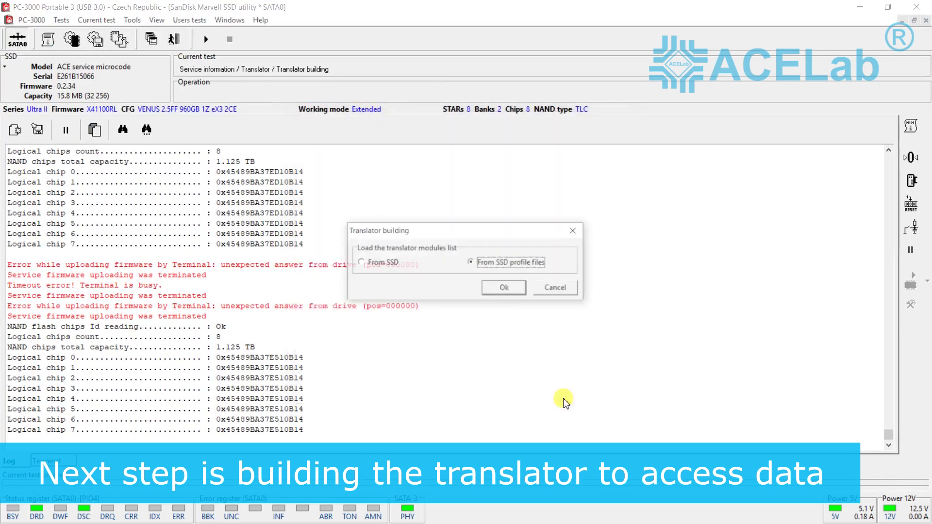
pyautogui.click(388, 266)
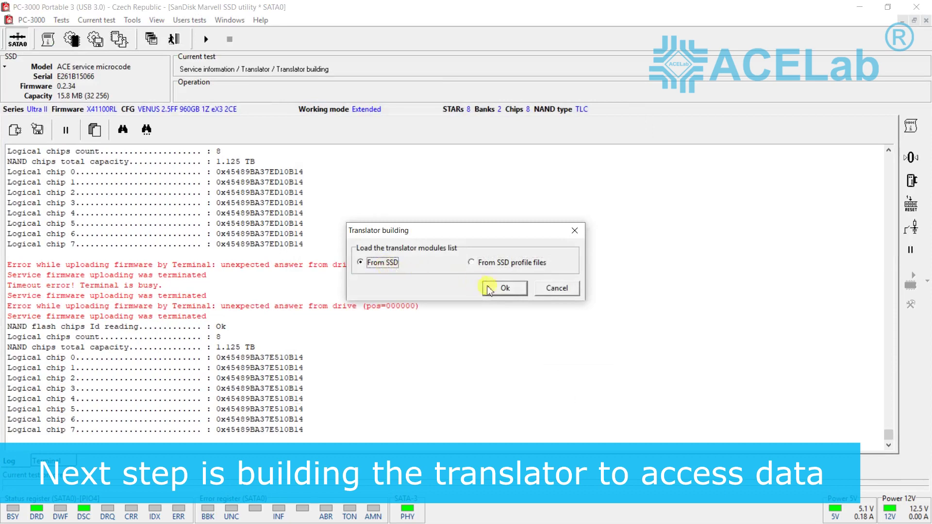
pyautogui.click(505, 289)
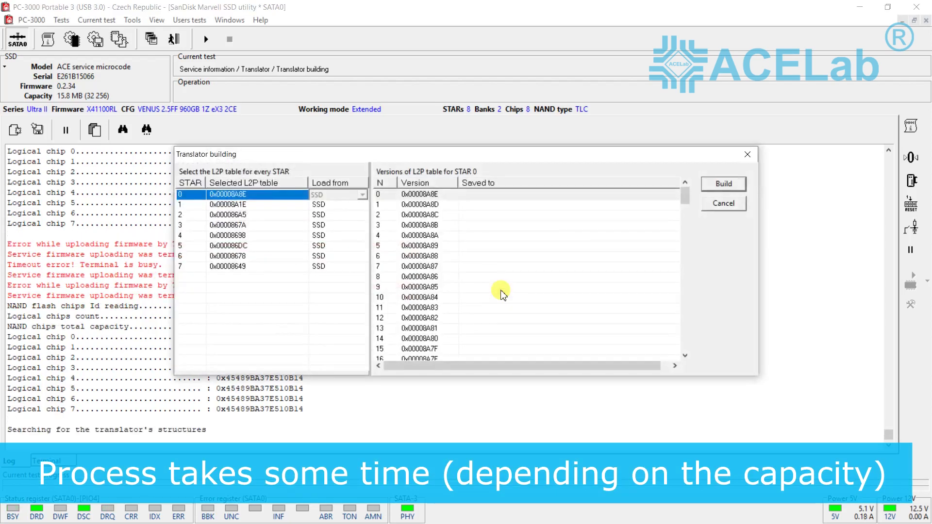
pyautogui.click(727, 185)
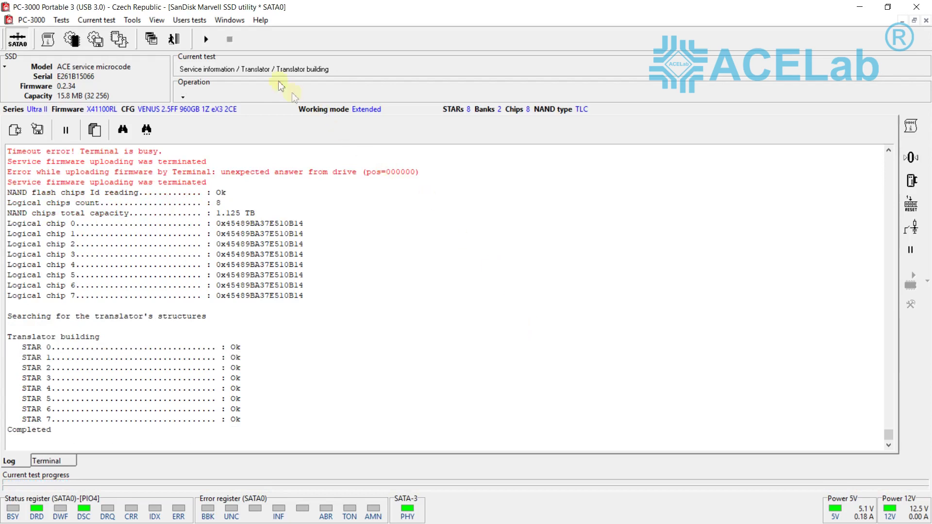
# Open the DE RAID edition and start a new task, naming its data folder SanDisk SSD 1Tb.
pyautogui.click(152, 38)
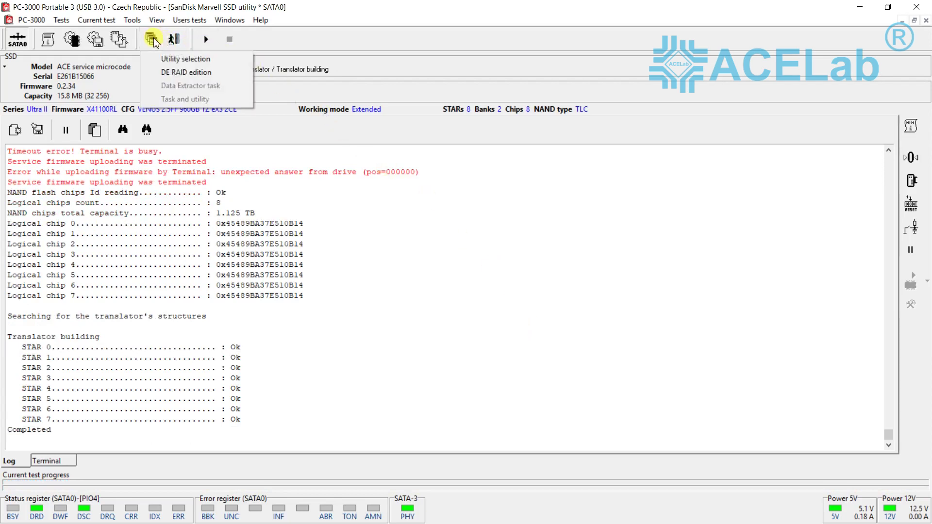
pyautogui.click(175, 72)
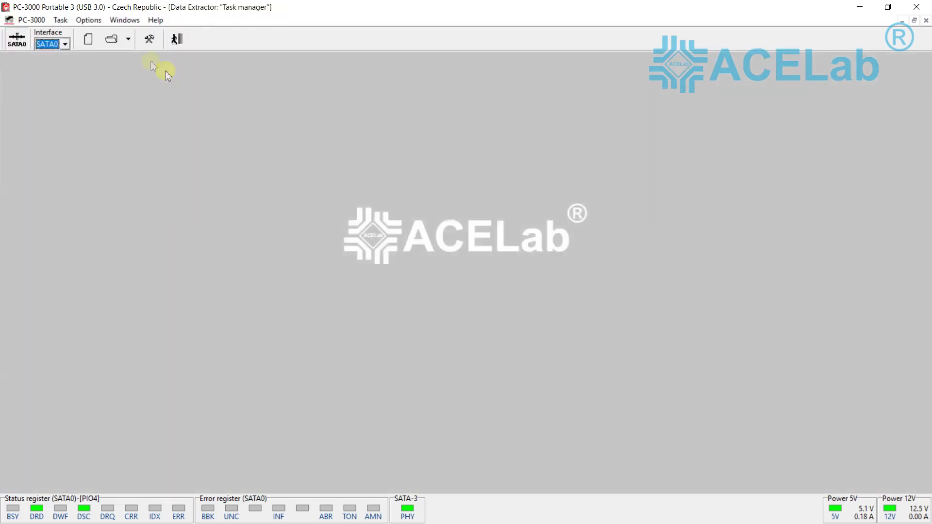
pyautogui.click(88, 40)
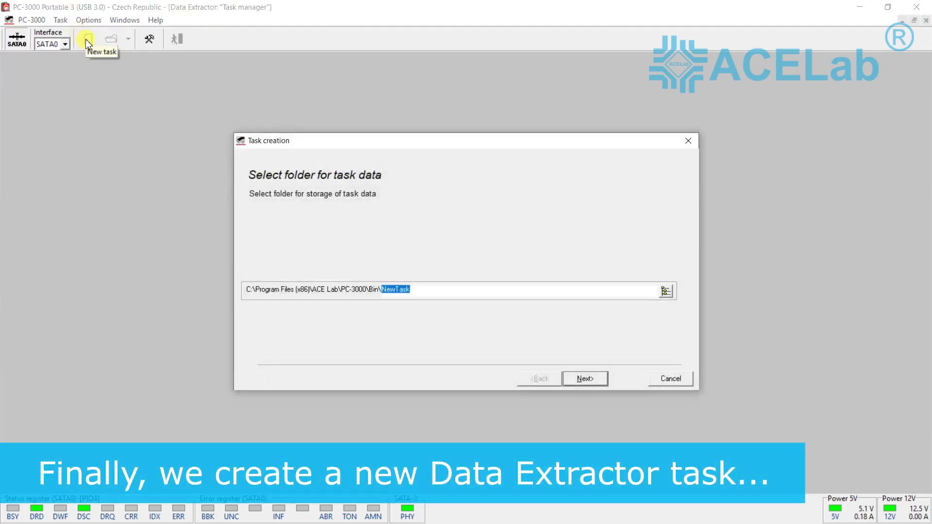
pyautogui.write('San')
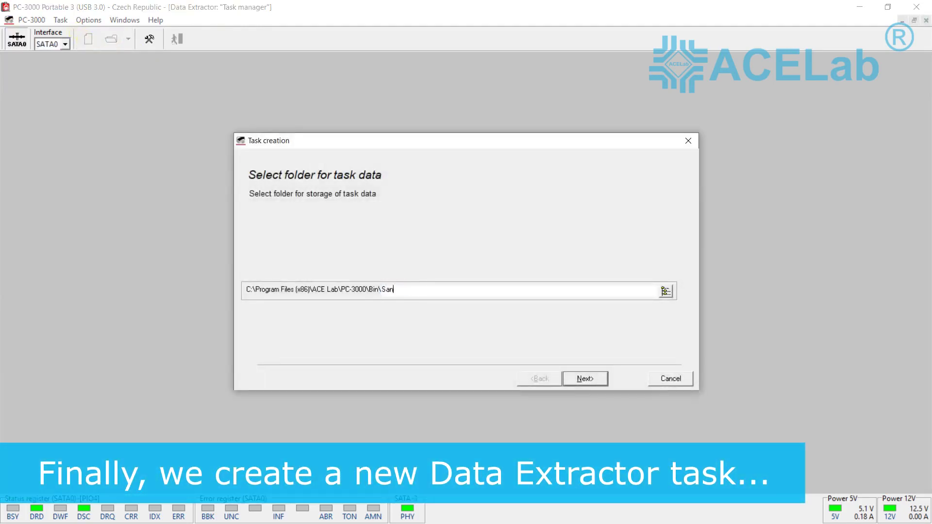
pyautogui.write('Disk SSD 1Tb')
pyautogui.click(574, 379)
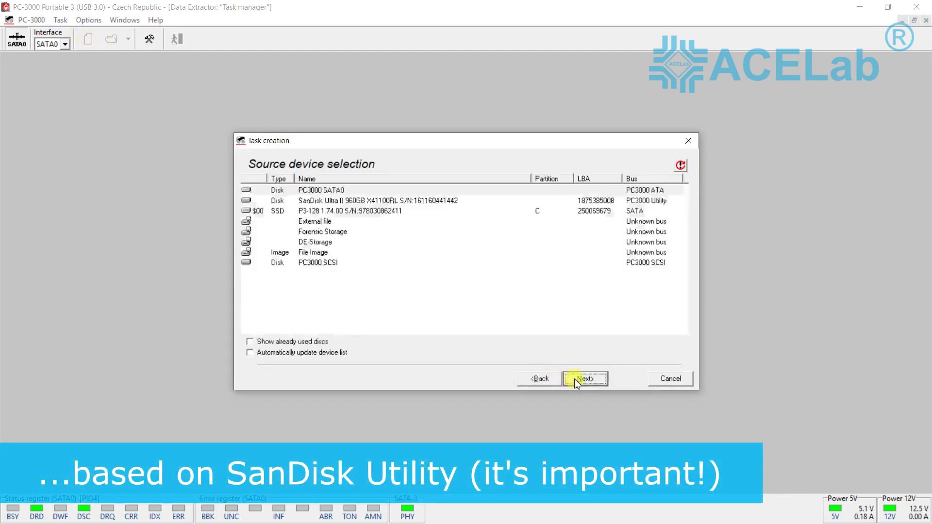
# Choose the SanDisk Ultra II 960GB disk on the PC3000 Utility bus as source and finish creating the task.
pyautogui.click(378, 201)
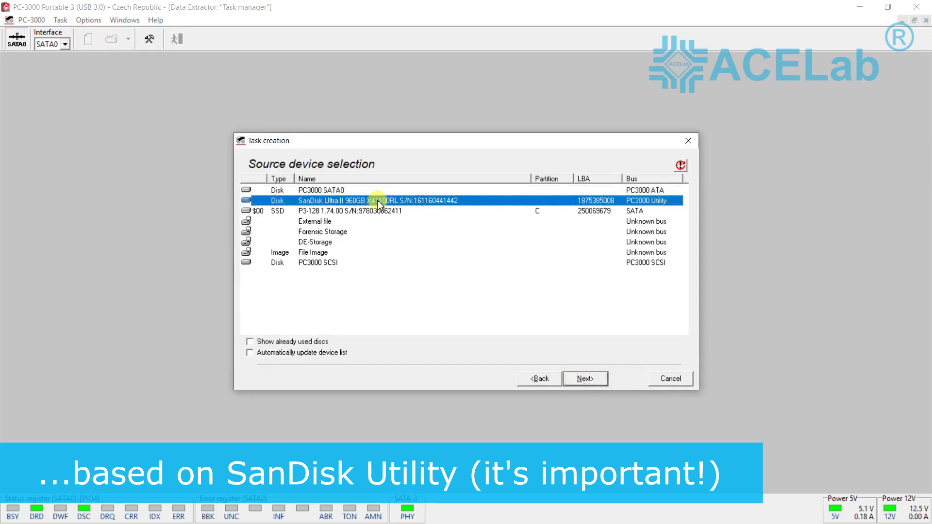
pyautogui.click(585, 379)
pyautogui.click(585, 383)
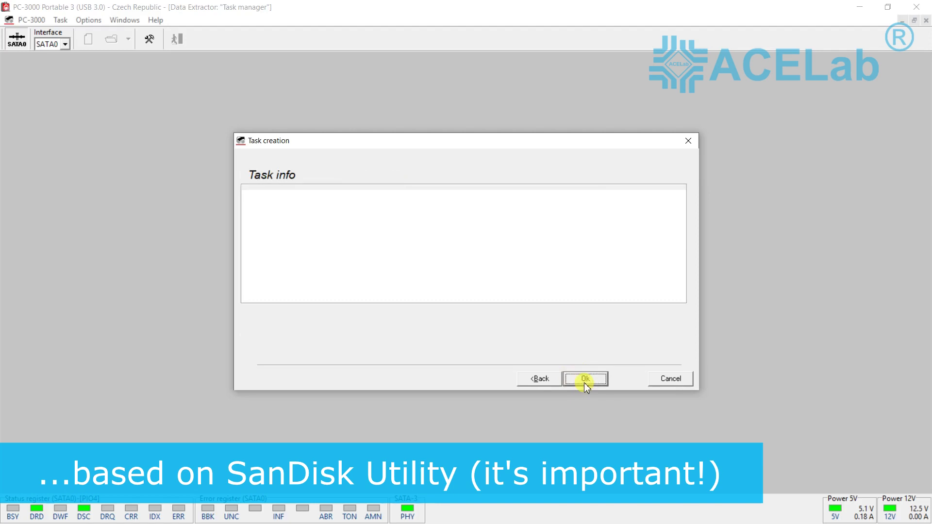
pyautogui.click(585, 382)
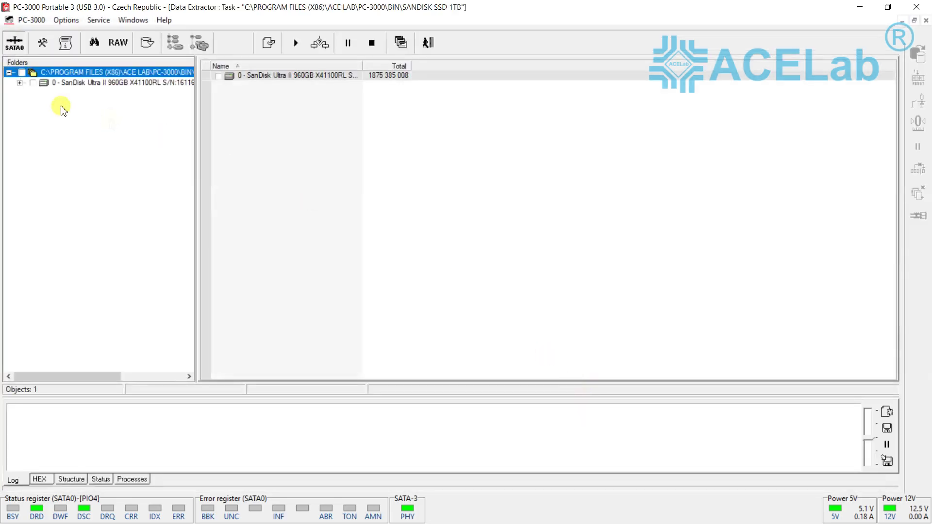
# Expand the SSD's EFI GPT data partition through the NTFS Root folder down to the contents of Users.
pyautogui.click(20, 82)
pyautogui.click(31, 93)
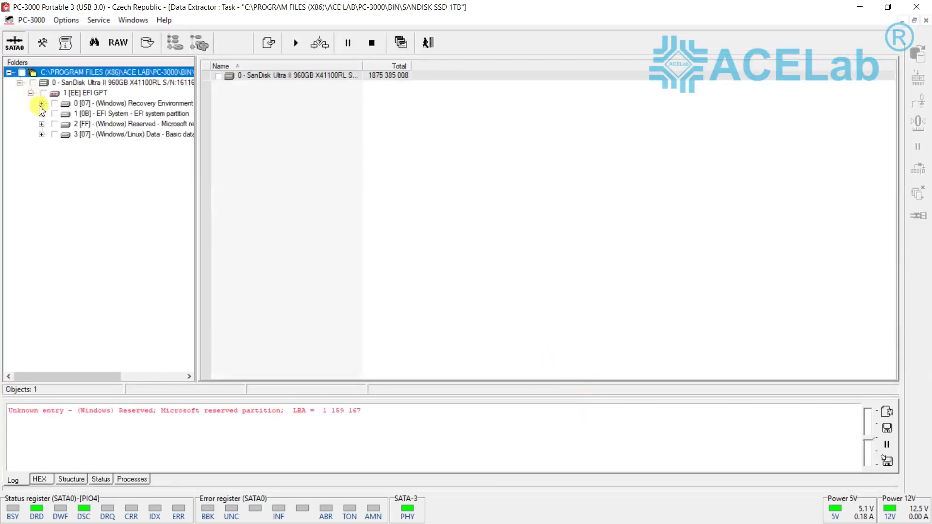
pyautogui.click(41, 134)
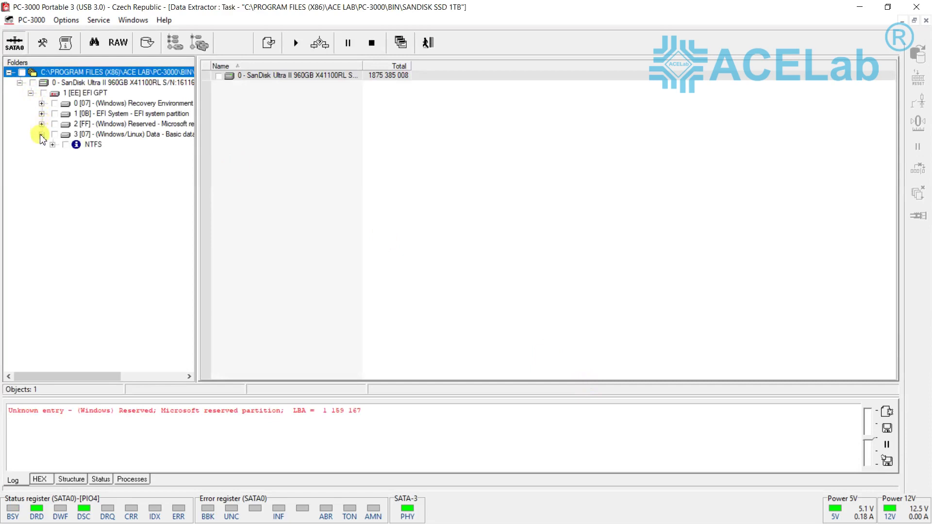
pyautogui.click(63, 155)
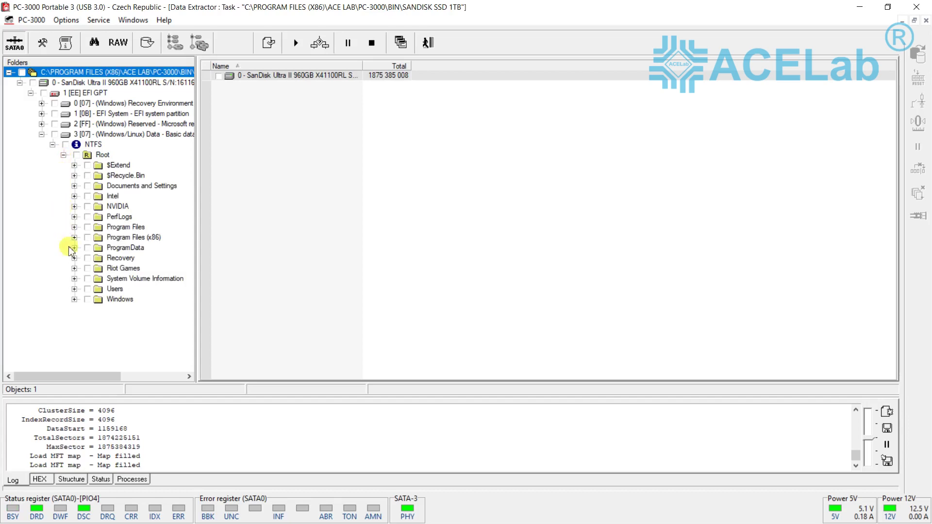
pyautogui.click(74, 289)
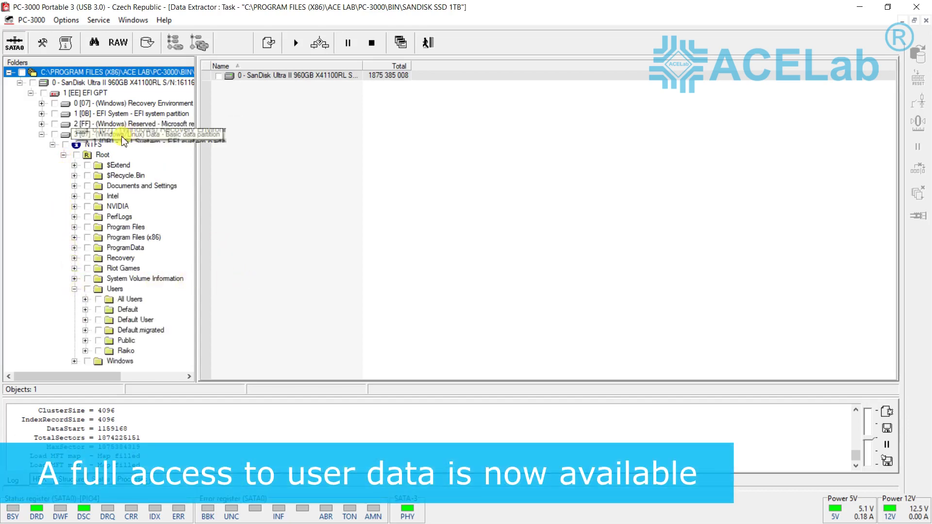
# View the export options for the whole SanDisk drive in the task and close them without exporting.
pyautogui.rightClick(118, 83)
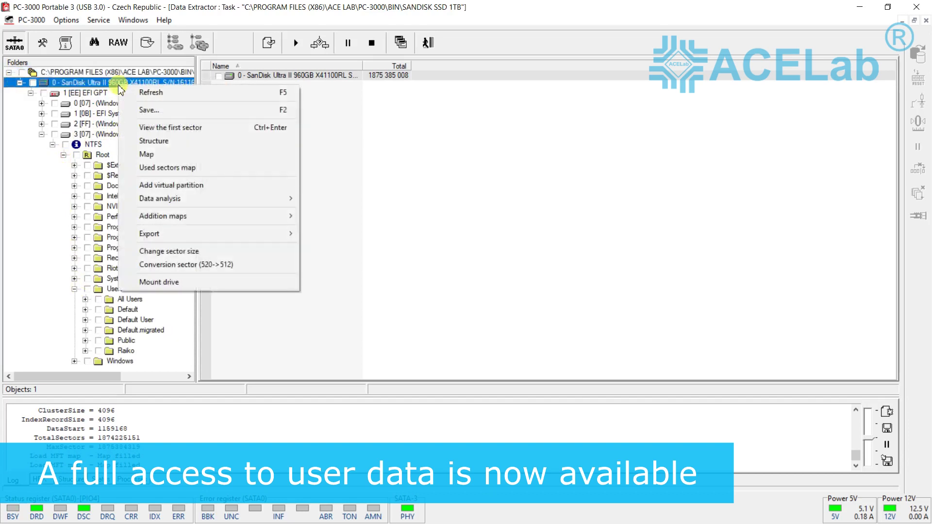
pyautogui.moveTo(194, 234)
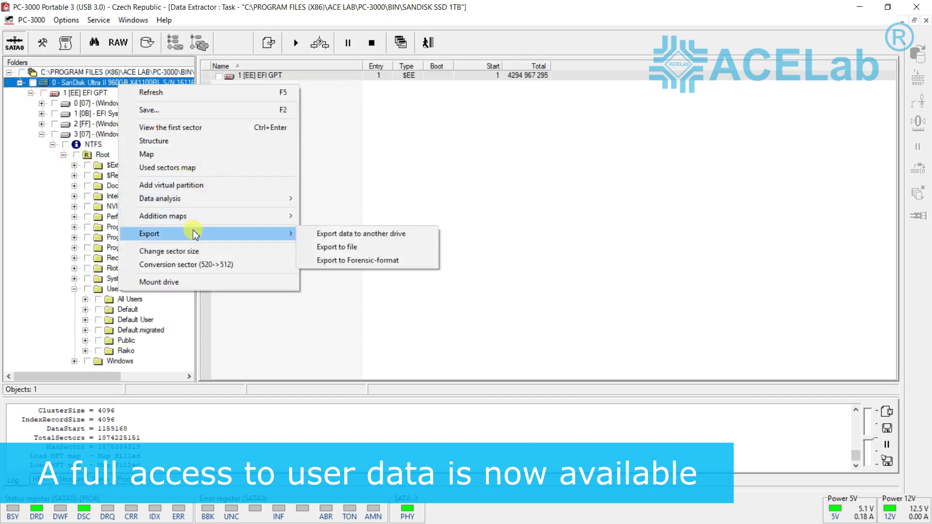
pyautogui.click(326, 283)
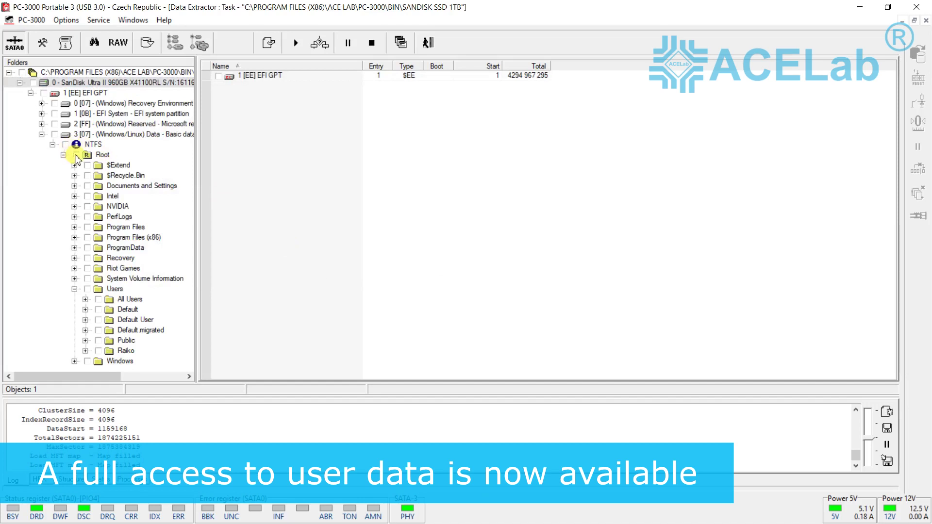
# Mark the entire NTFS Root folder, view its save command, and dismiss the options without saving.
pyautogui.click(76, 155)
pyautogui.rightClick(102, 156)
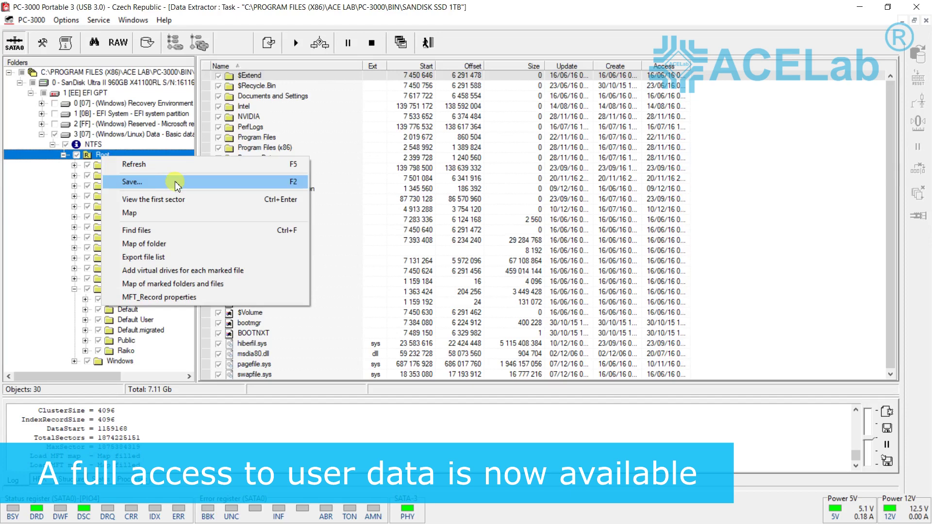
pyautogui.click(761, 191)
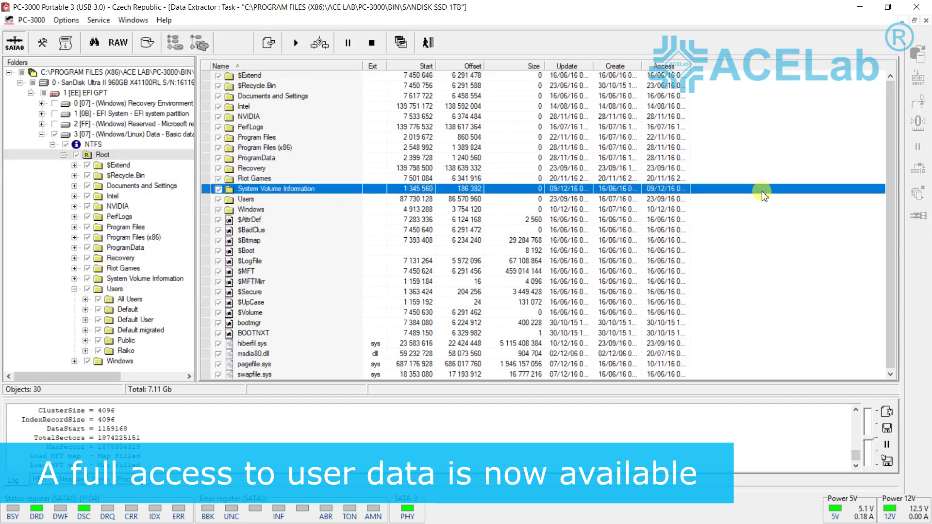